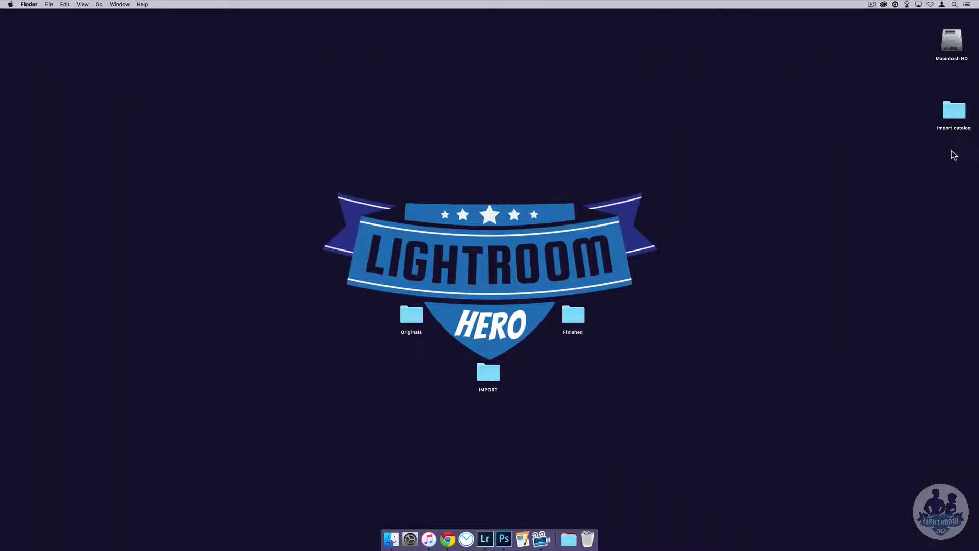
Step: Check the contents of the import catalog folder on the desktop, close it and switch to Lightroom
double_click(955, 112)
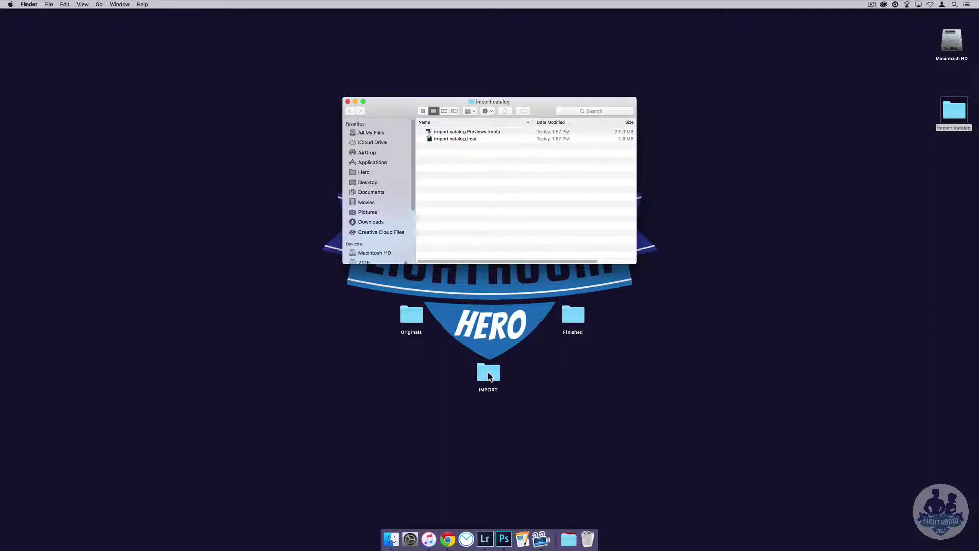
left_click(347, 101)
double_click(952, 110)
key("super+w")
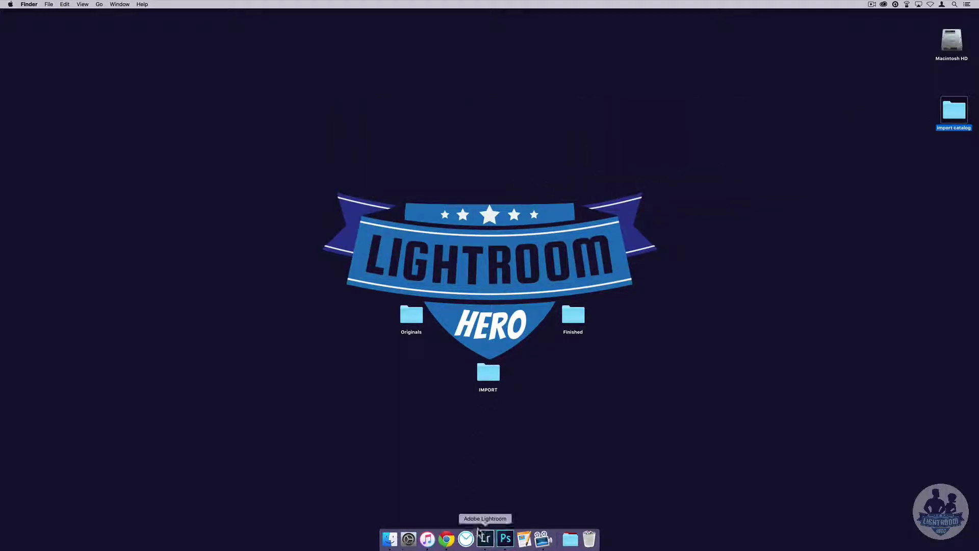
left_click(480, 534)
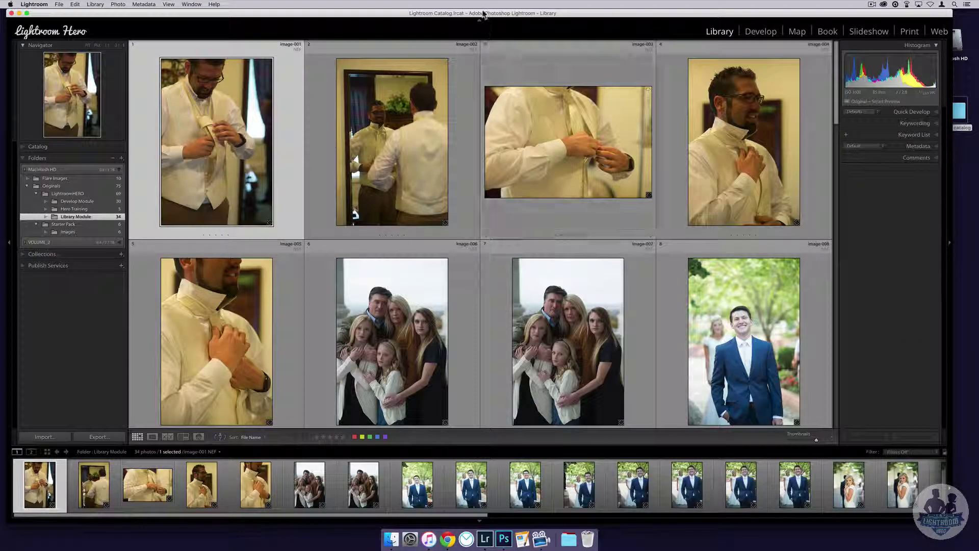
Step: Try to import the desktop's import catalog folder by dropping it onto the Library grid, and cancel the photo import
left_click_drag(482, 16, 489, 17)
left_click(978, 204)
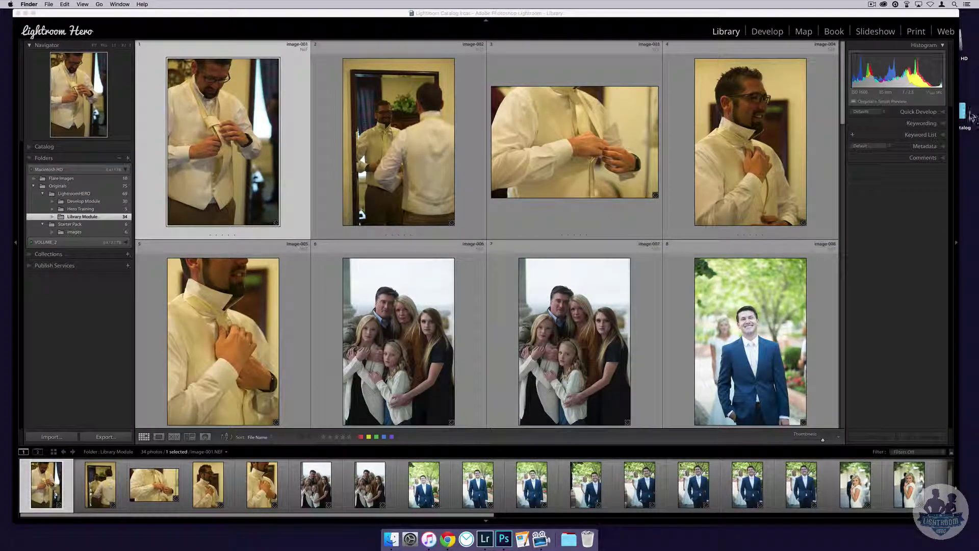
left_click_drag(959, 93, 674, 157)
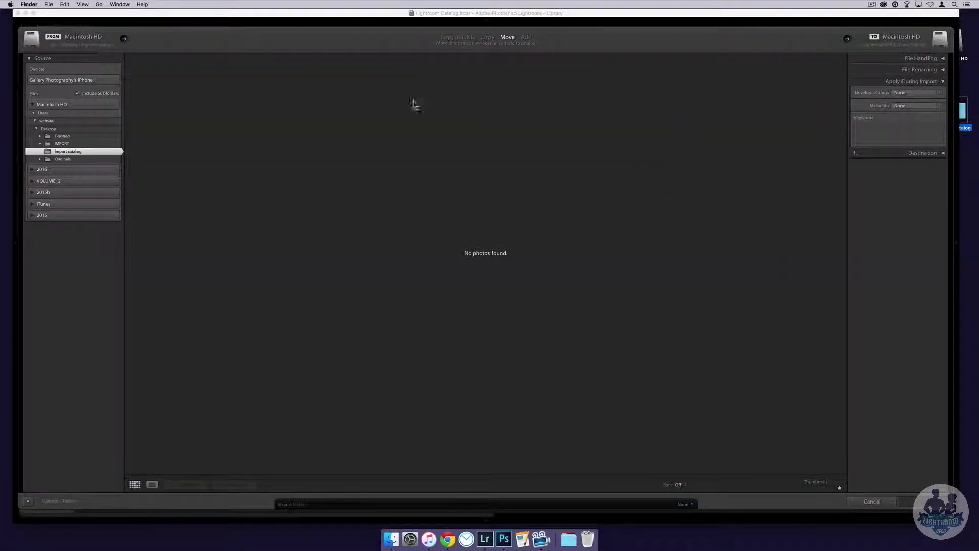
left_click(868, 502)
left_click(869, 502)
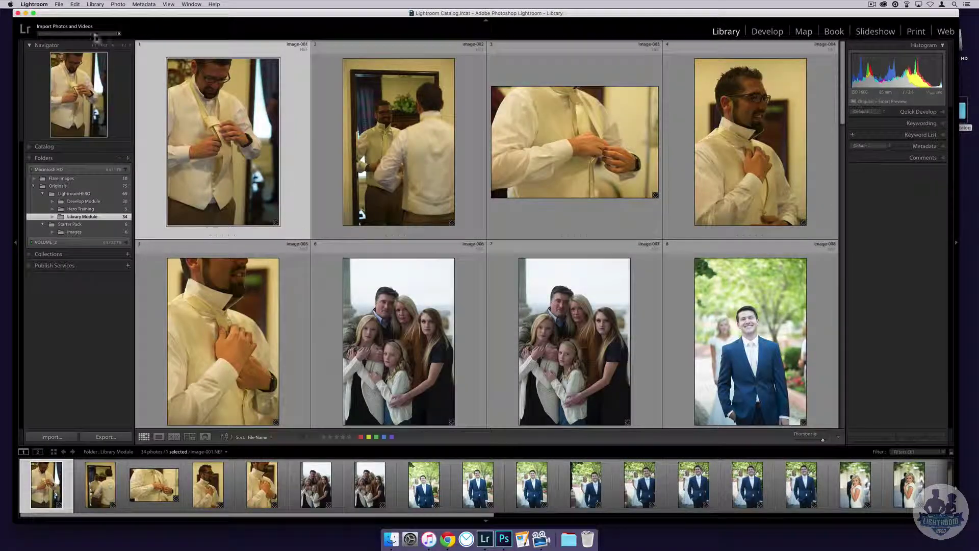
Step: Start an import from another catalog, choosing import catalog.lrcat in the import catalog folder on the Desktop
left_click(91, 4)
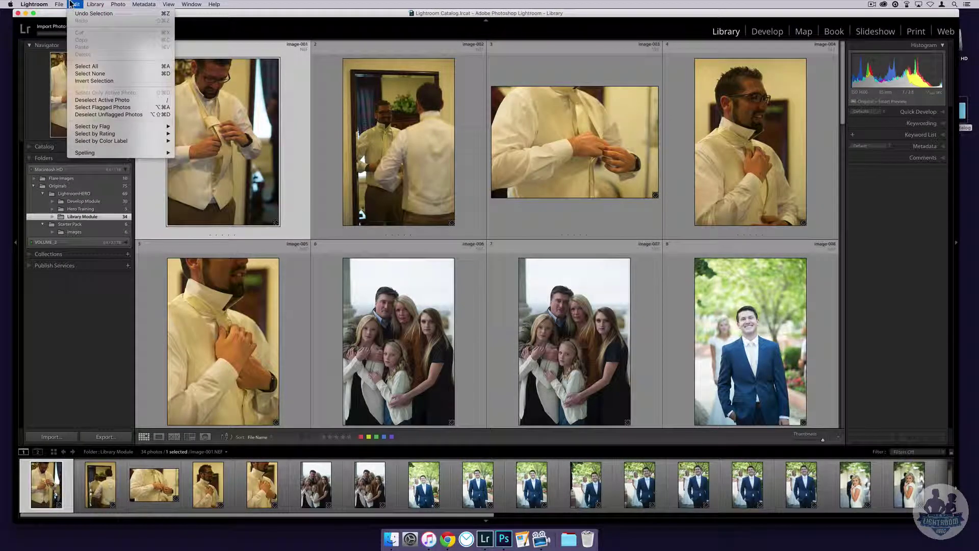
mouse_move(61, 4)
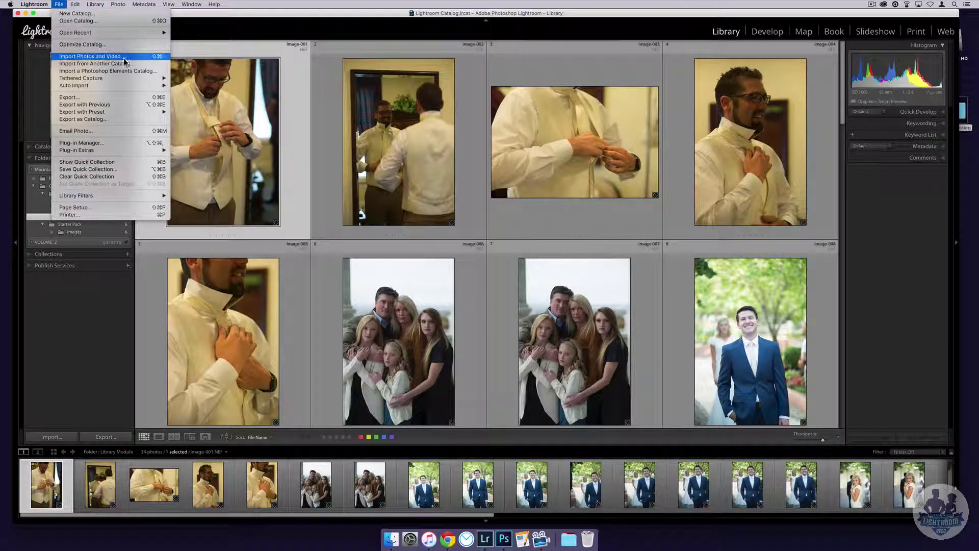
left_click(144, 65)
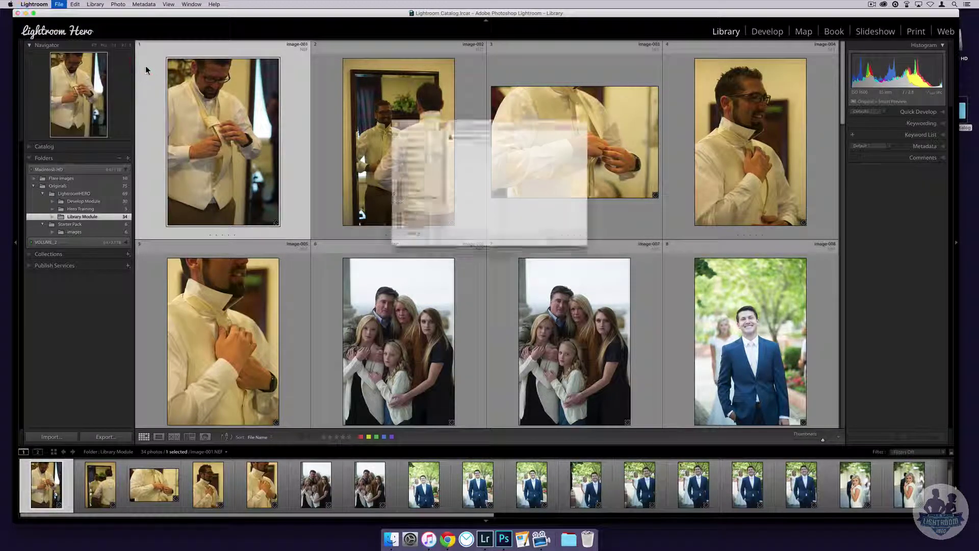
left_click(390, 155)
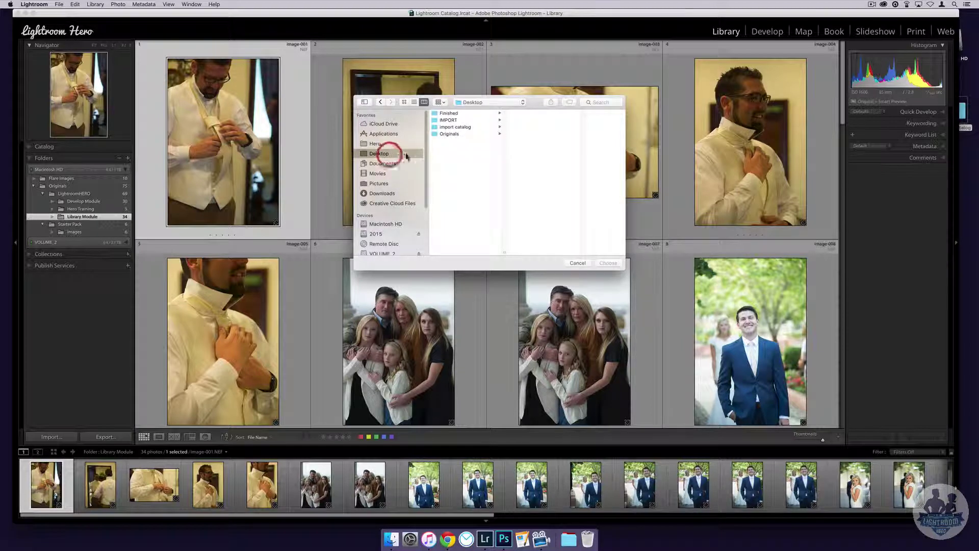
left_click(446, 121)
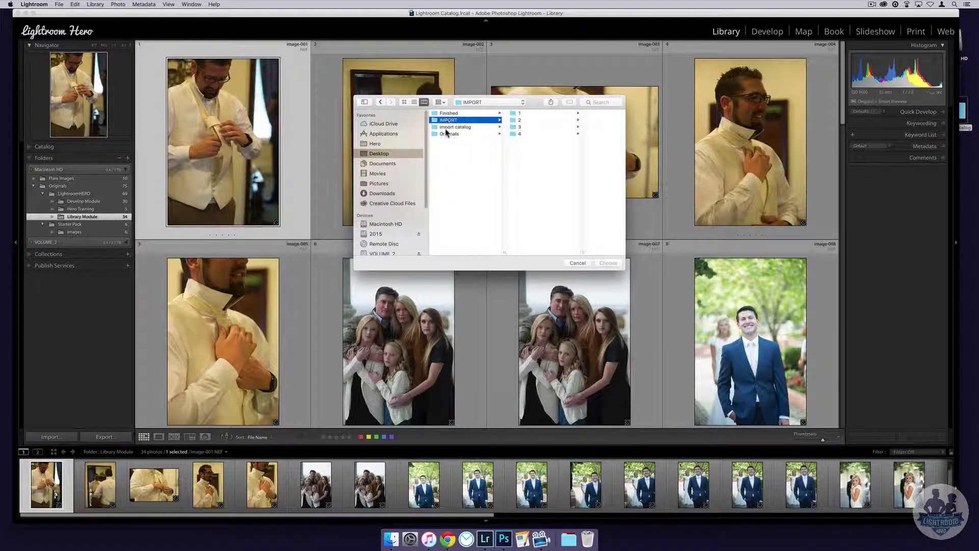
left_click(448, 127)
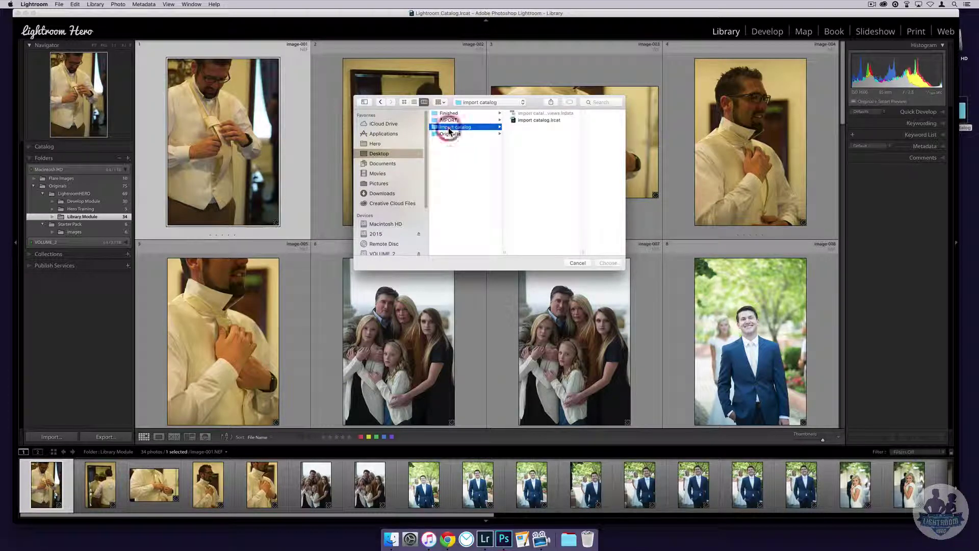
left_click(550, 121)
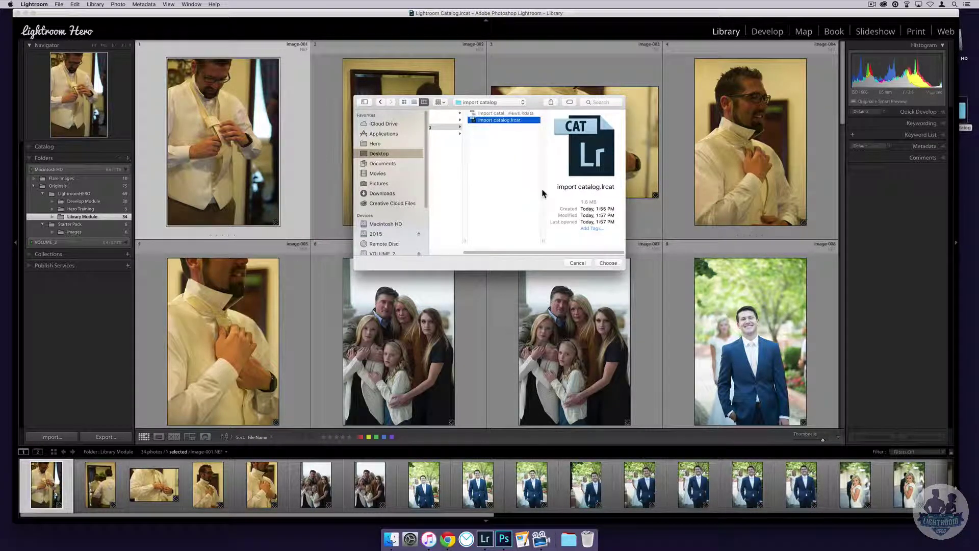
left_click(607, 263)
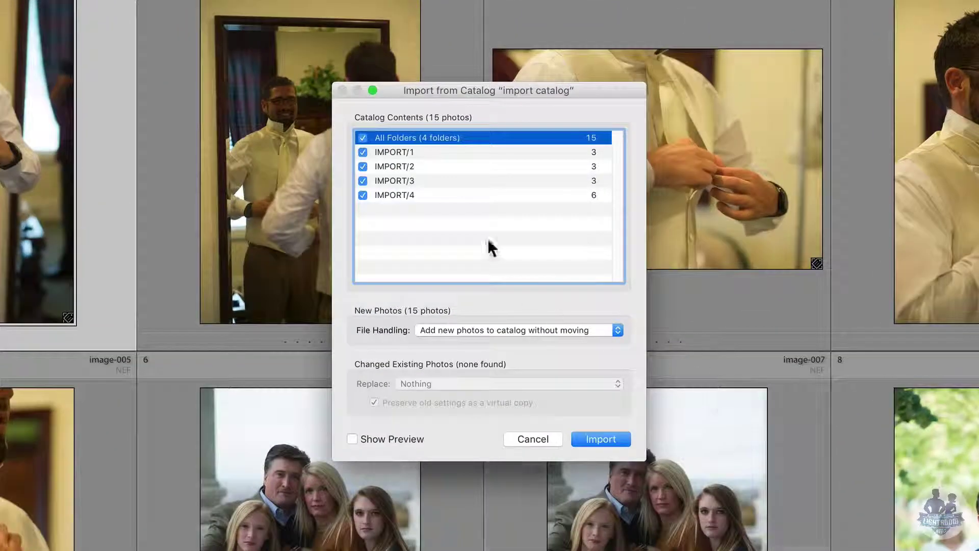
Step: Exclude folders IMPORT/1 to IMPORT/4 from the catalog import one by one, and include all folders again
left_click_drag(418, 88, 381, 54)
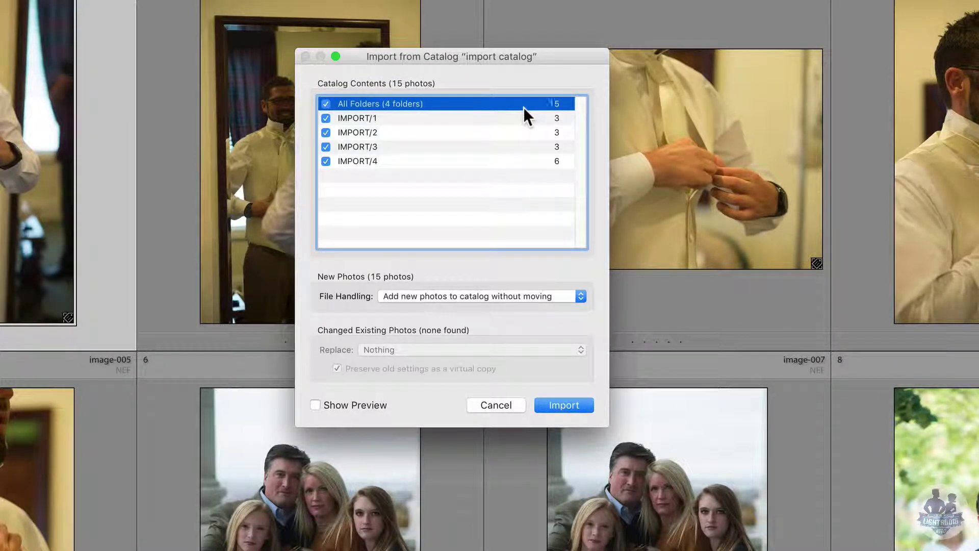
left_click(325, 147)
left_click(325, 161)
left_click(325, 132)
left_click(325, 117)
left_click(326, 103)
Step: Show the preview and look through the photos in each of the folders IMPORT/1 to IMPORT/4
left_click(326, 406)
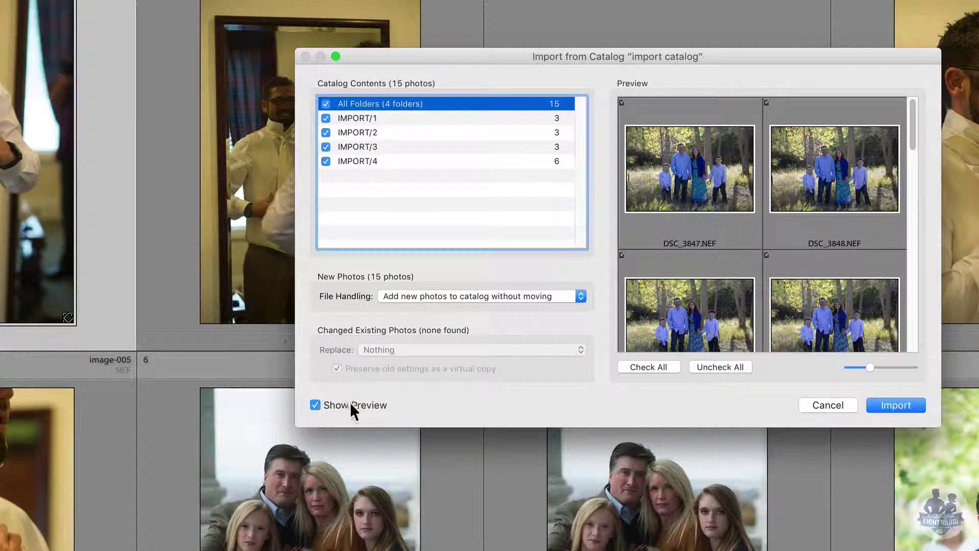
left_click(367, 121)
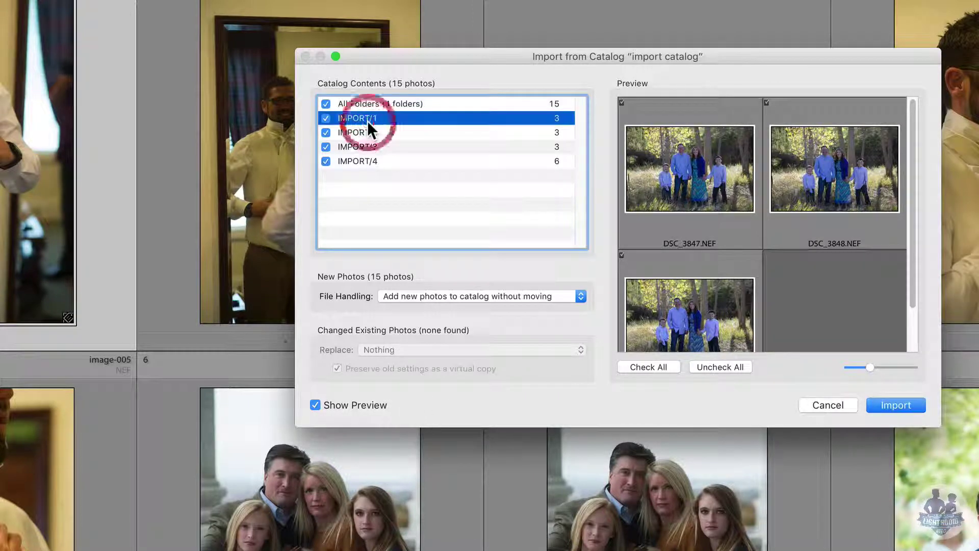
left_click(420, 133)
left_click(416, 146)
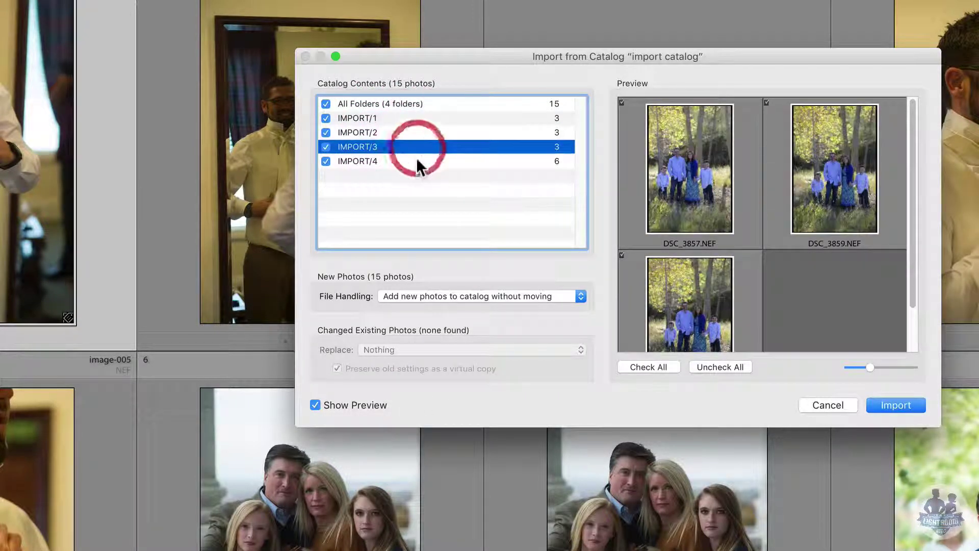
left_click(417, 159)
left_click(362, 132)
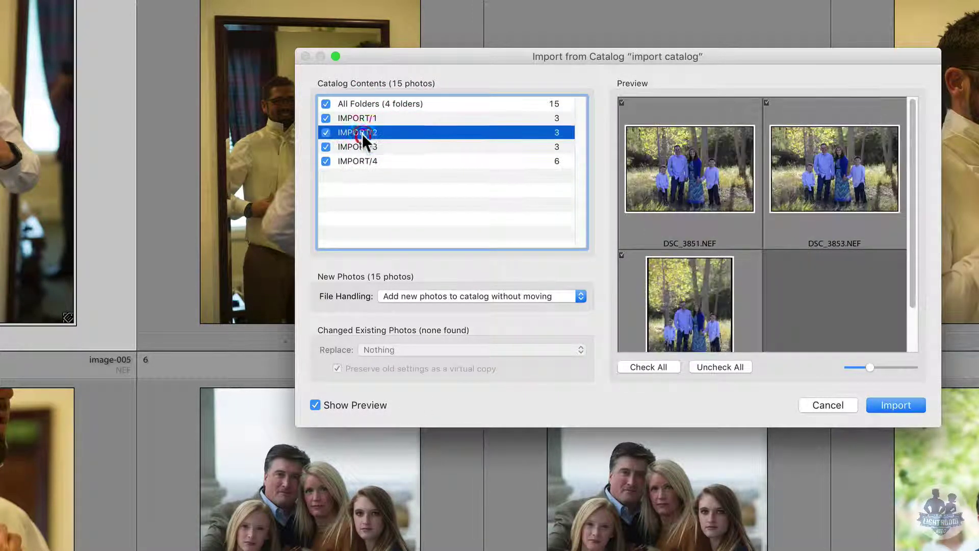
left_click(363, 121)
left_click(366, 132)
left_click(366, 147)
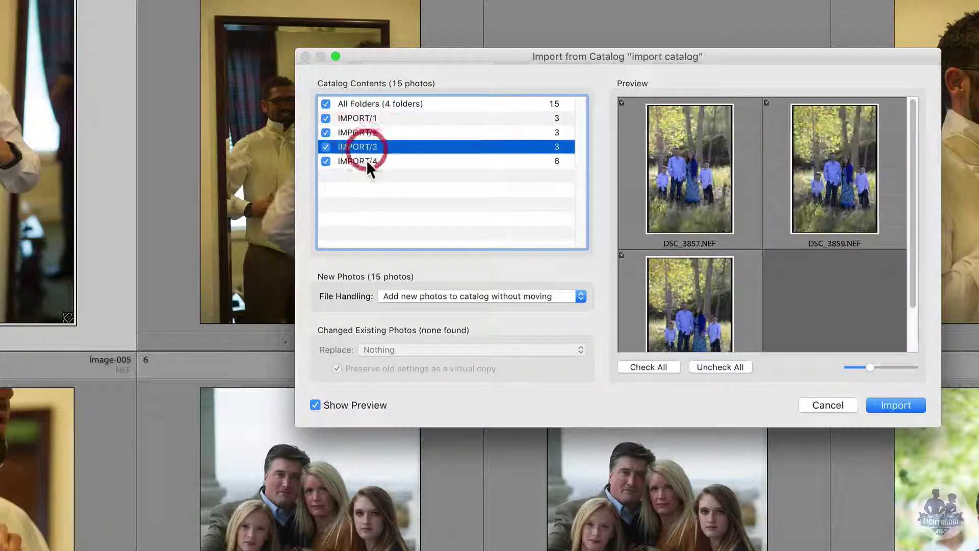
left_click(366, 160)
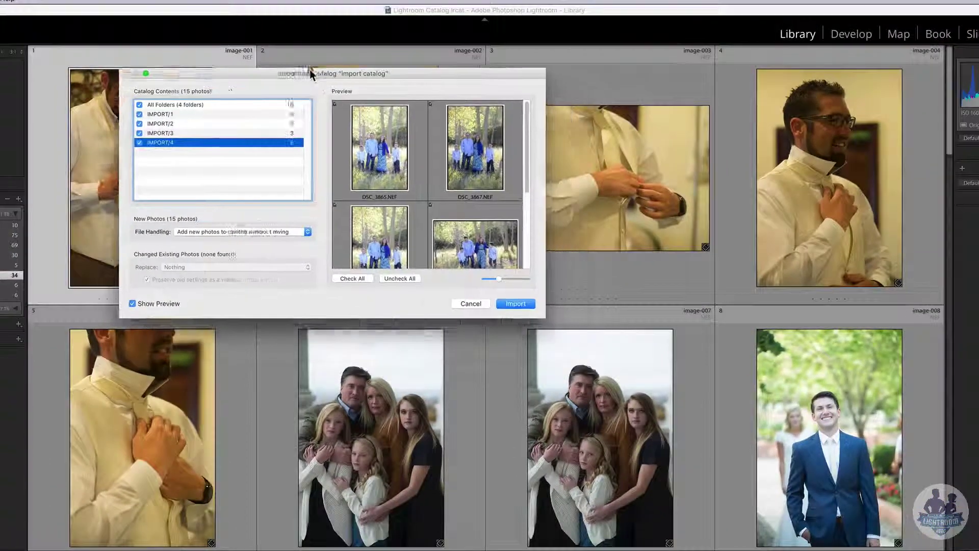
Step: Resize and reposition the catalog import dialog and enlarge its preview thumbnails
left_click_drag(584, 52, 561, 38)
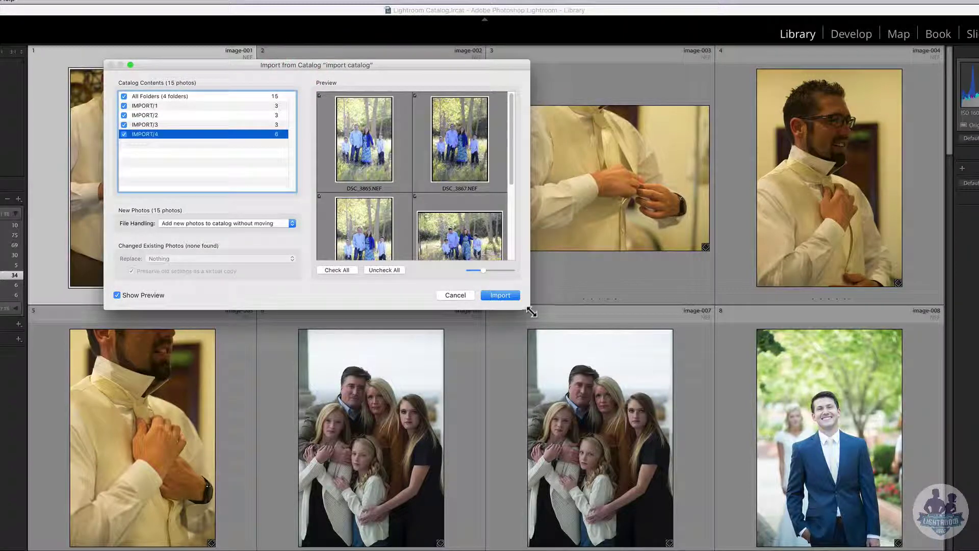
left_click_drag(531, 312, 921, 526)
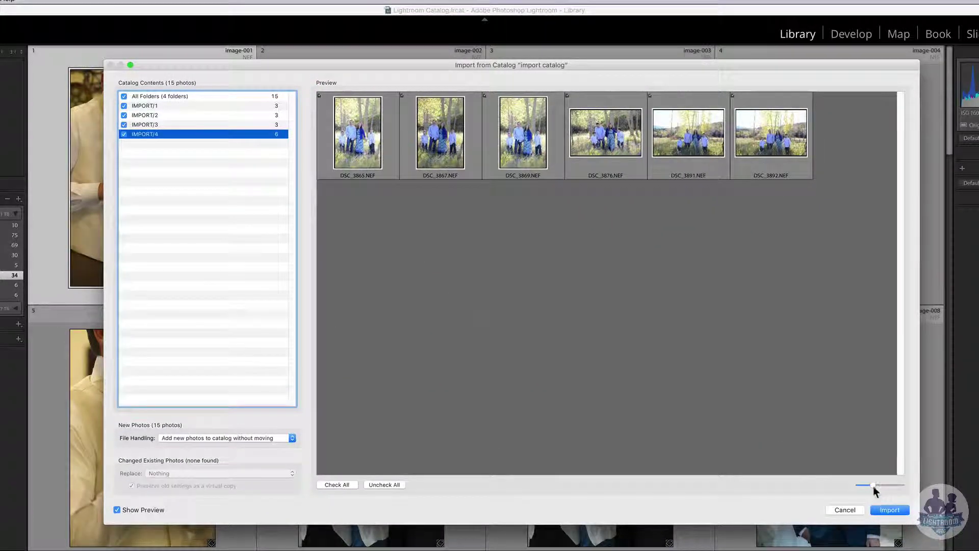
left_click_drag(873, 486, 889, 485)
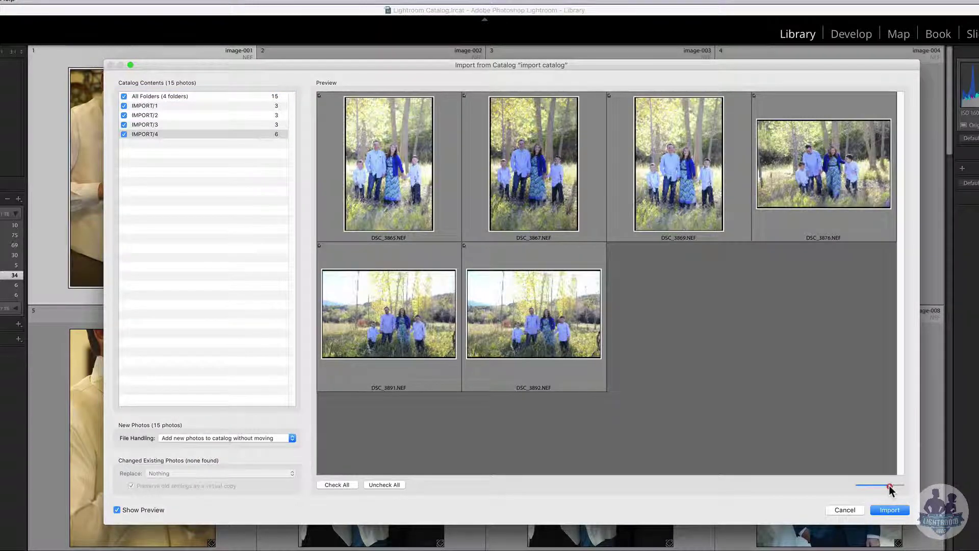
left_click_drag(311, 66, 295, 53)
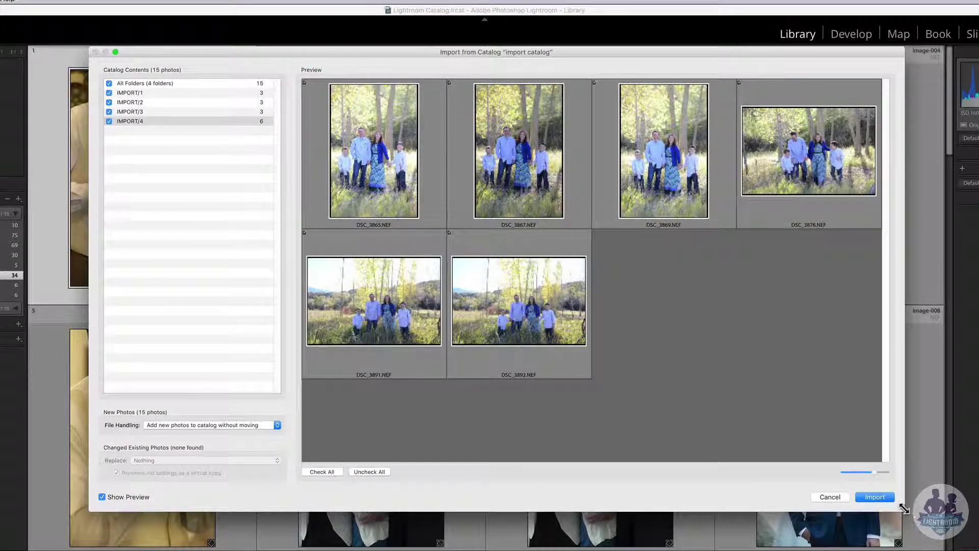
left_click_drag(905, 508, 578, 465)
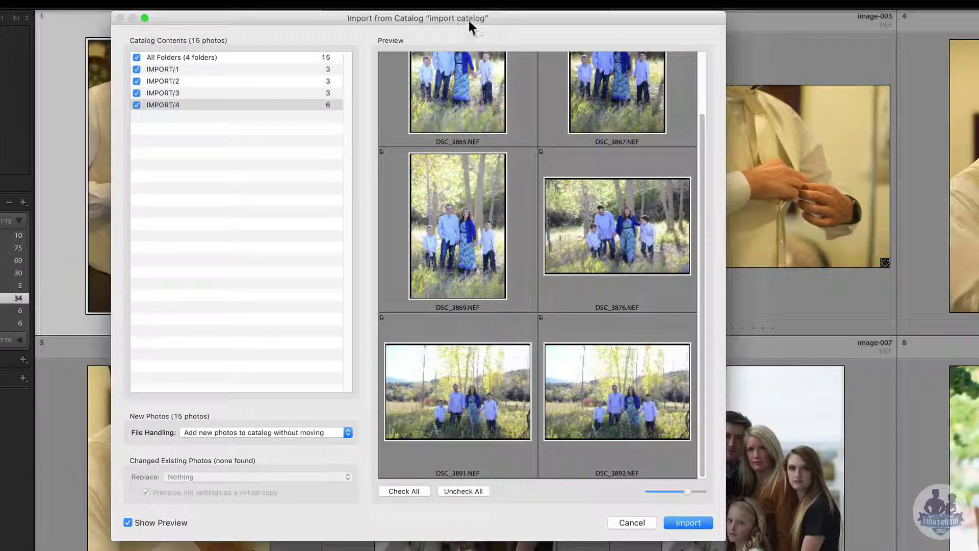
left_click_drag(470, 22, 589, 23)
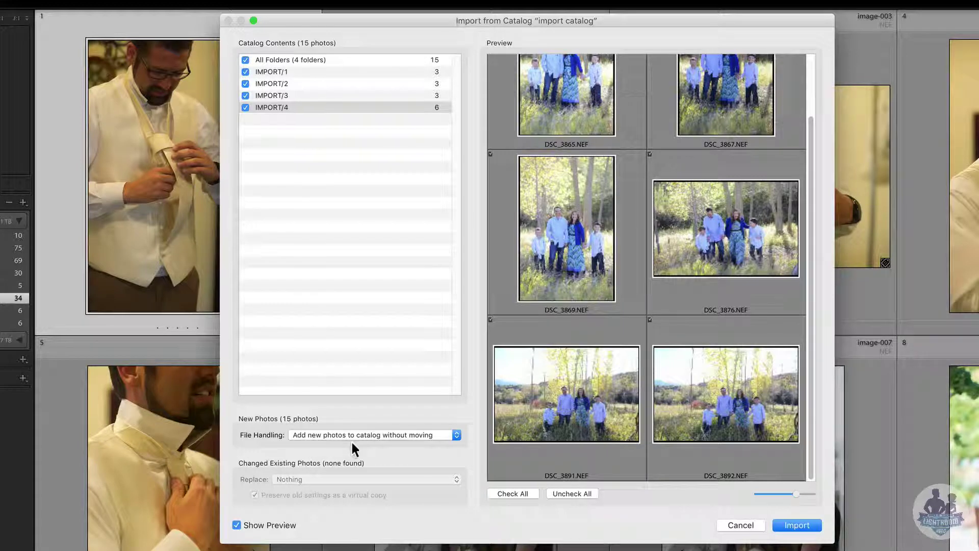
Step: Set the file handling of the new photos to Don't import new photos
left_click(443, 432)
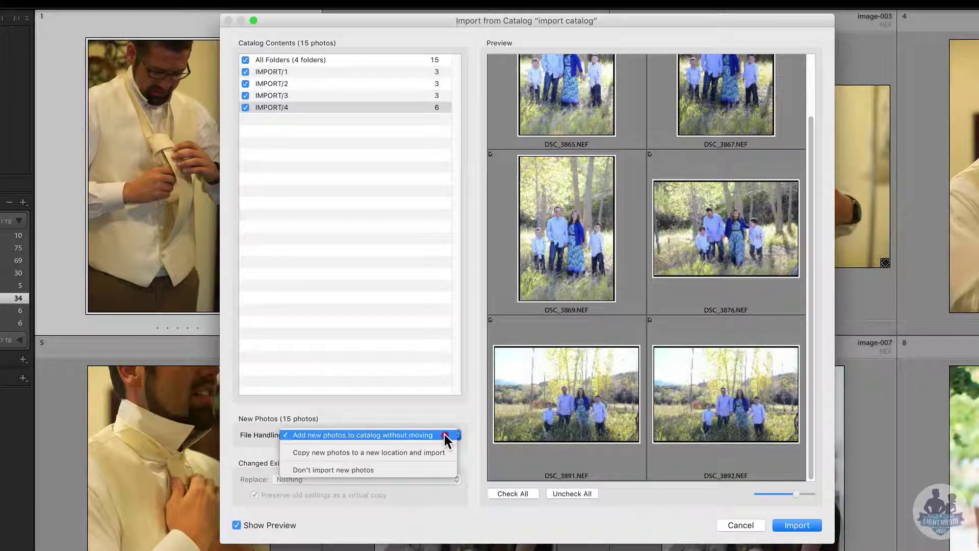
left_click(427, 455)
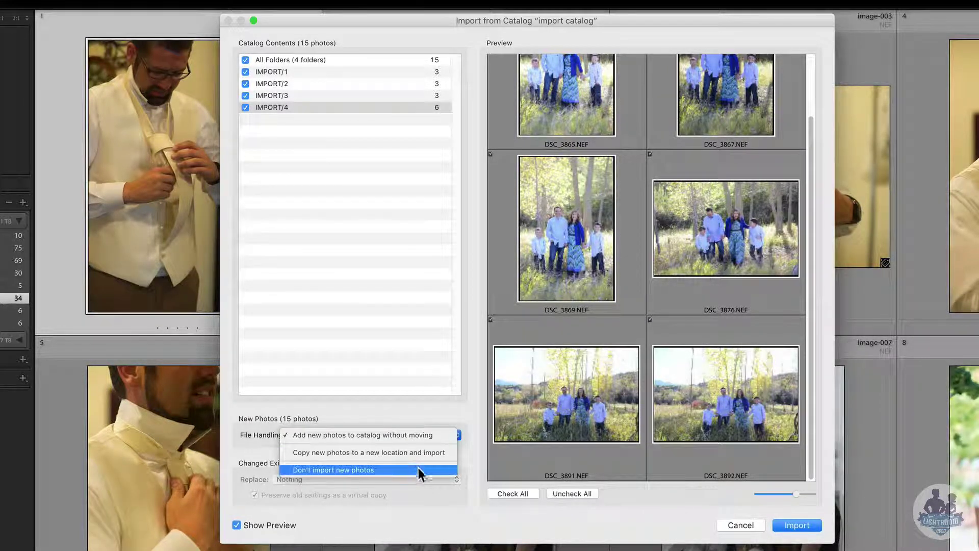
left_click(408, 470)
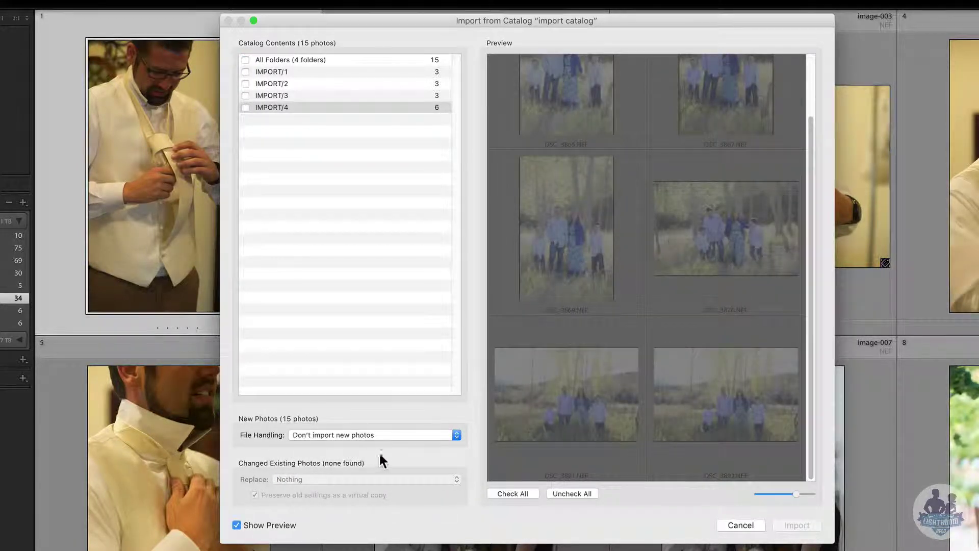
Step: Set the new photos to be copied to a new location and imported, with the Originals folder on the Desktop as the destination
left_click(401, 435)
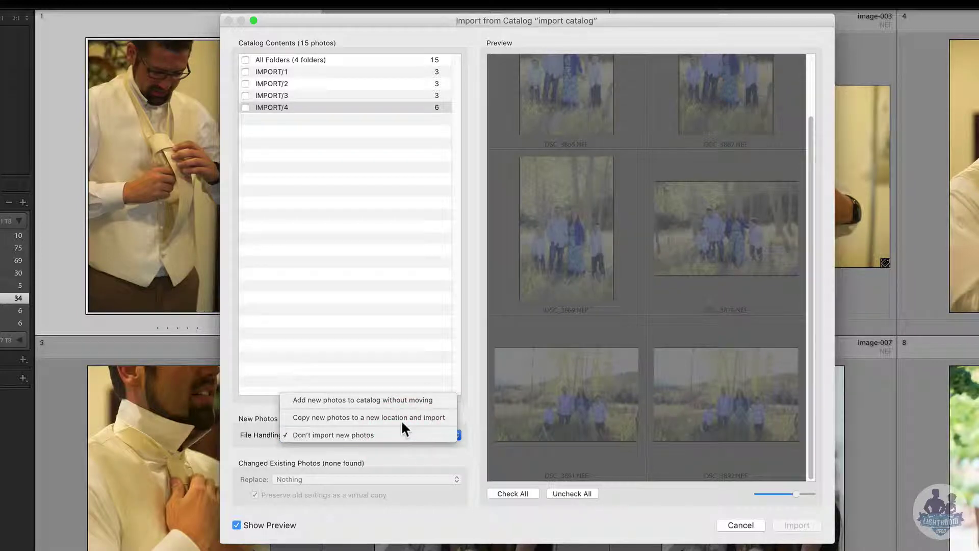
left_click(402, 419)
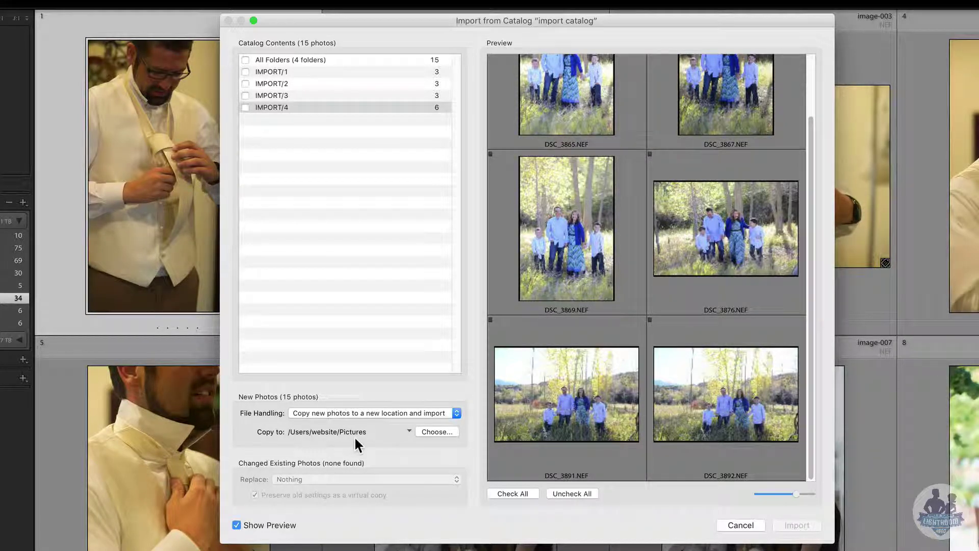
left_click(432, 432)
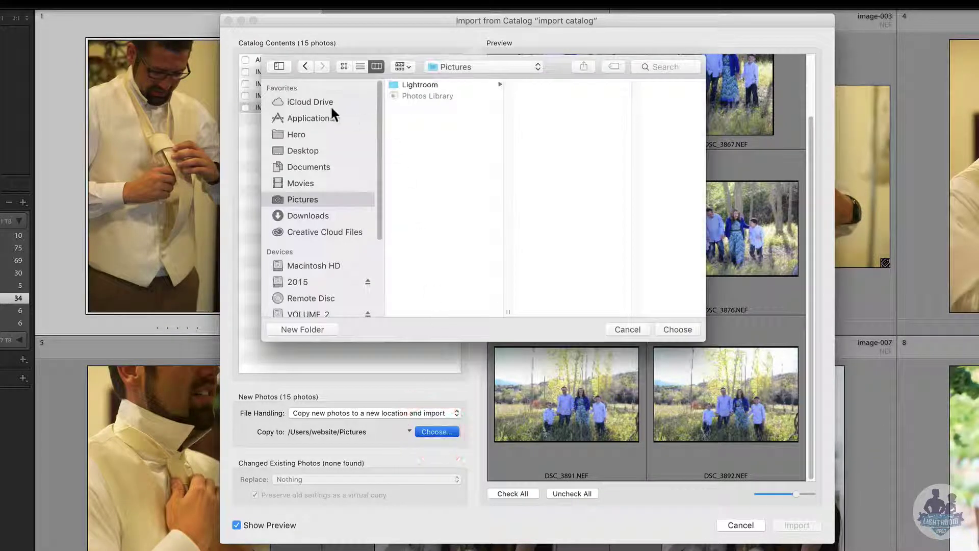
left_click(311, 151)
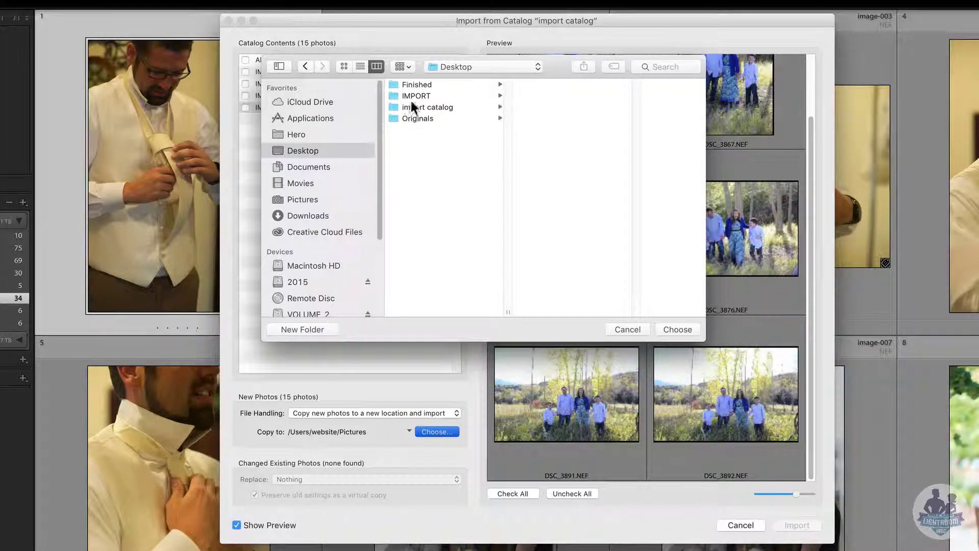
left_click(420, 119)
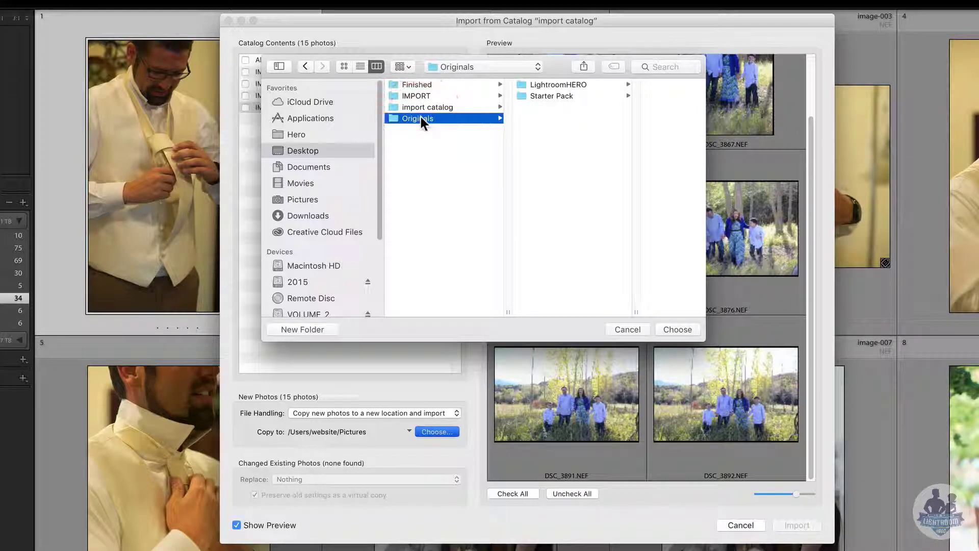
left_click(674, 329)
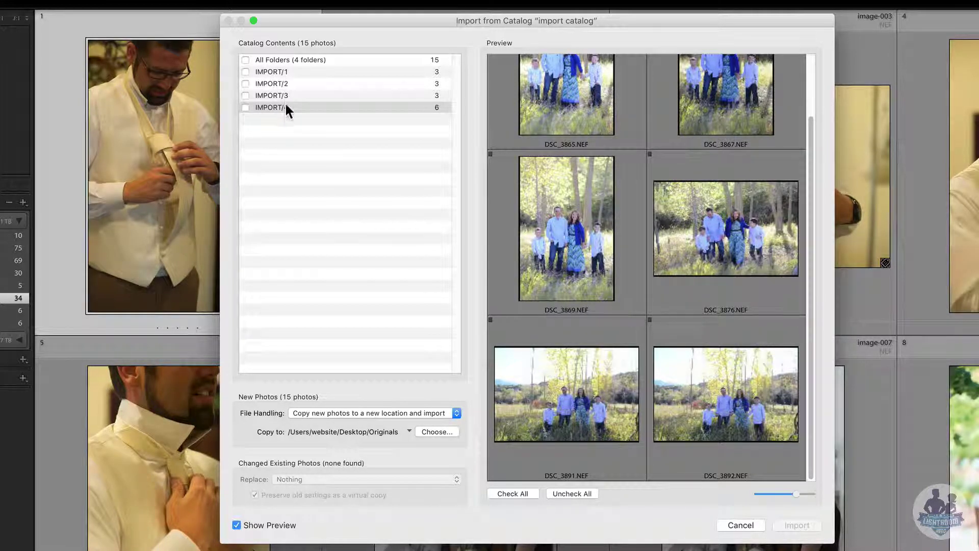
Step: Include all four folders in the catalog import and run the import
left_click(244, 60)
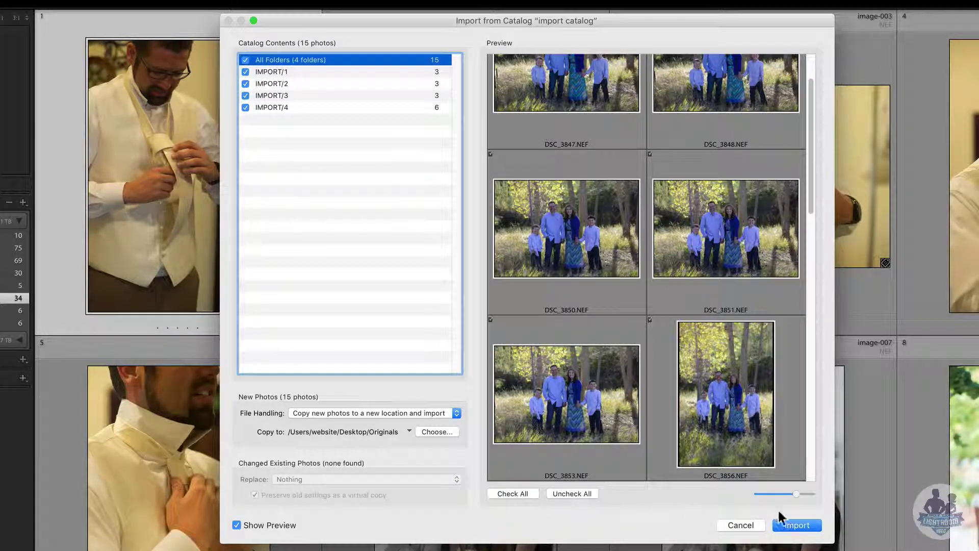
left_click(803, 522)
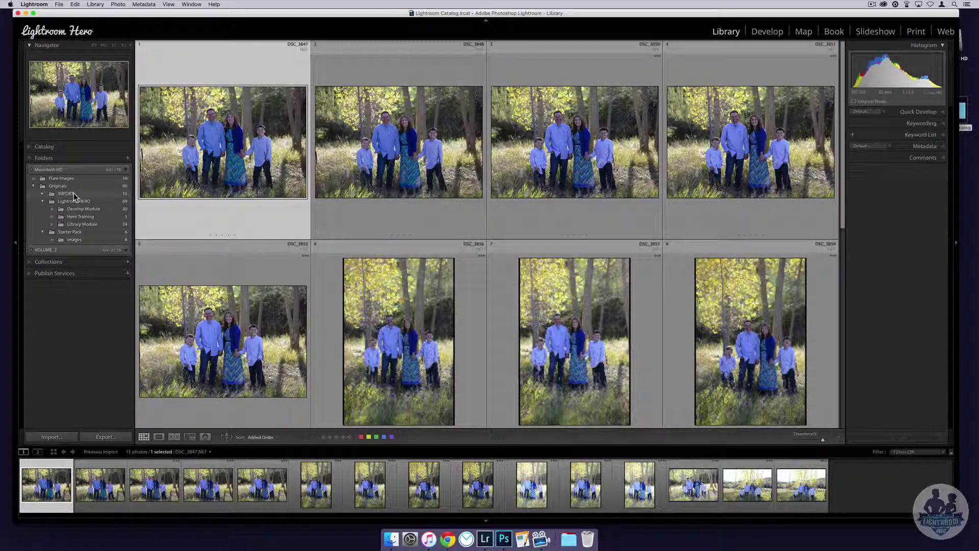
Step: Expand the imported IMPORT folder under Originals and look through the photos in it and its numbered subfolders
left_click(42, 194)
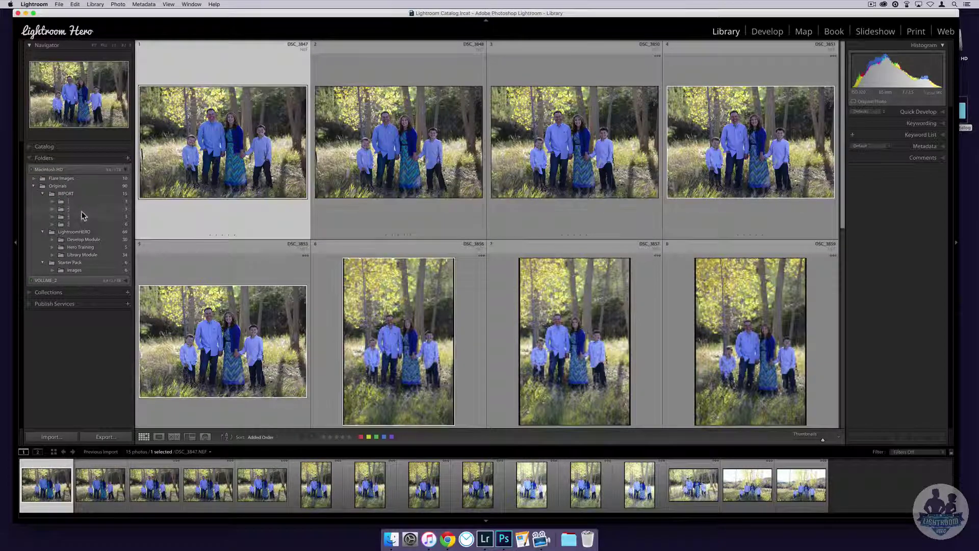
left_click(76, 194)
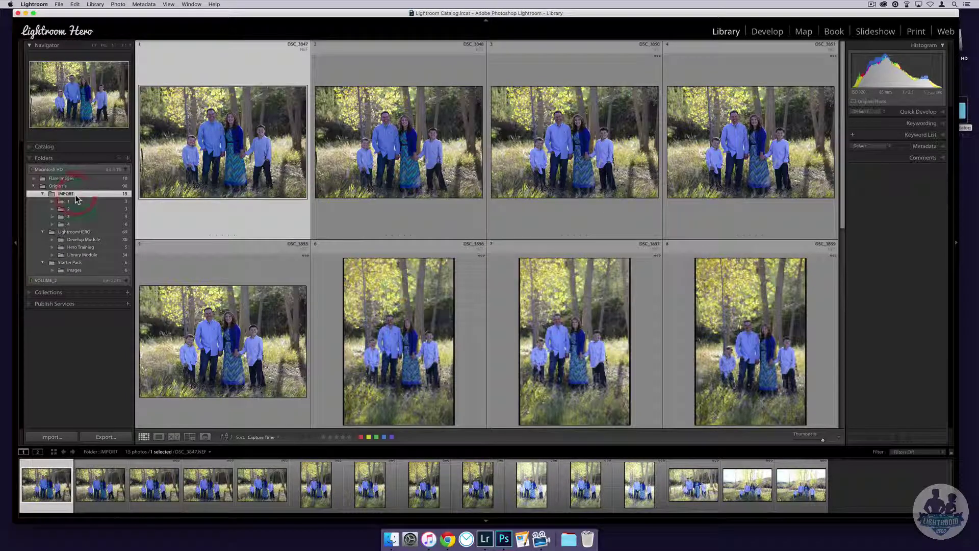
left_click(83, 209)
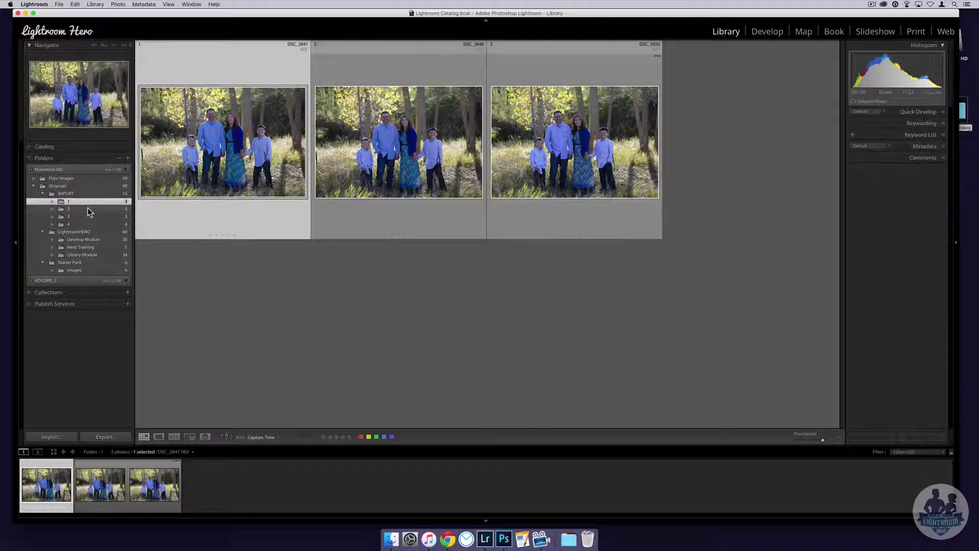
left_click(87, 216)
left_click(87, 223)
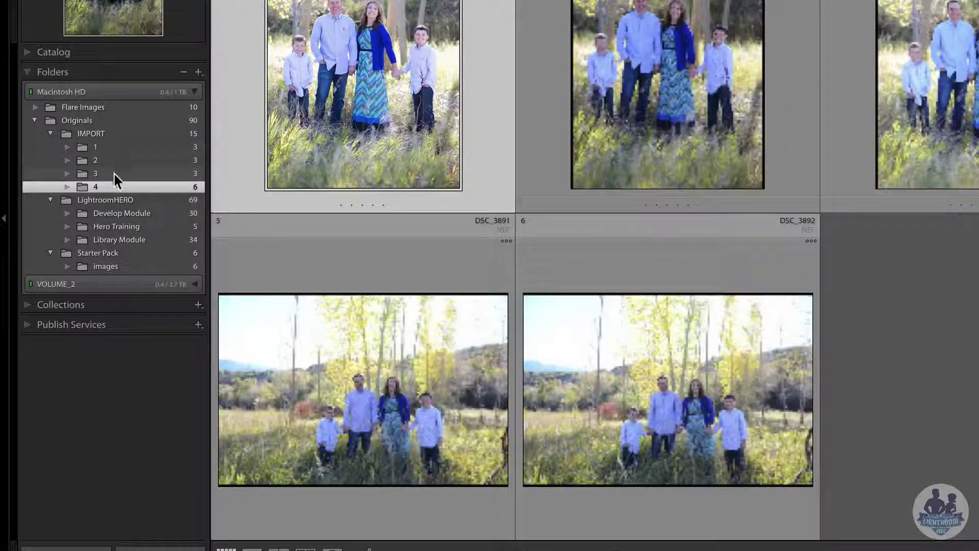
Step: Move subfolders 1 to 4 from IMPORT into the LightroomHERO folder, and turn off the warning about moving files on disk
left_click_drag(81, 187, 103, 201)
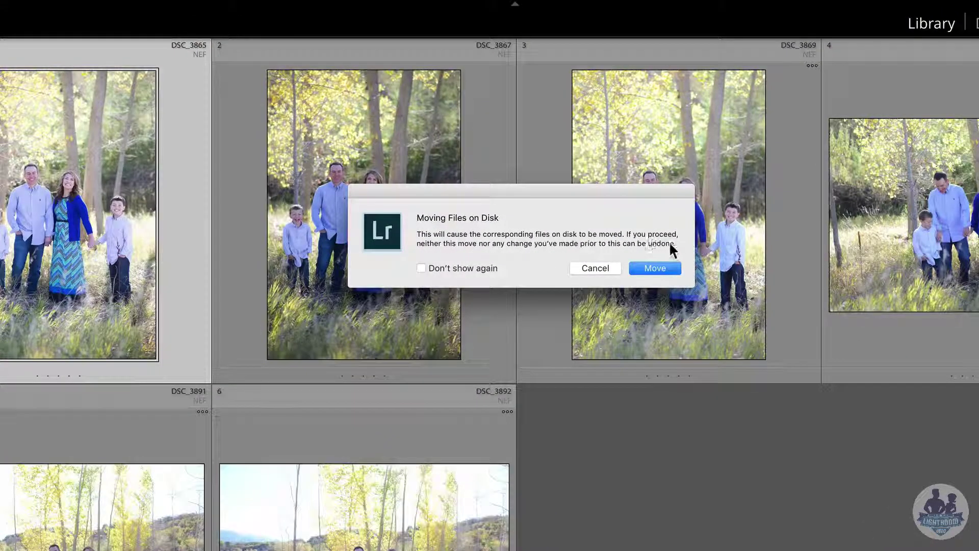
left_click(464, 266)
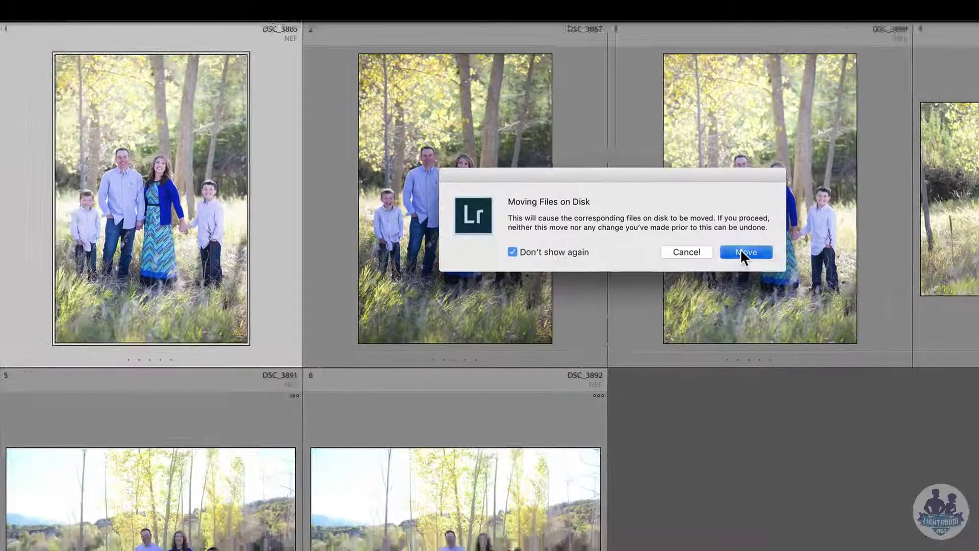
left_click(646, 269)
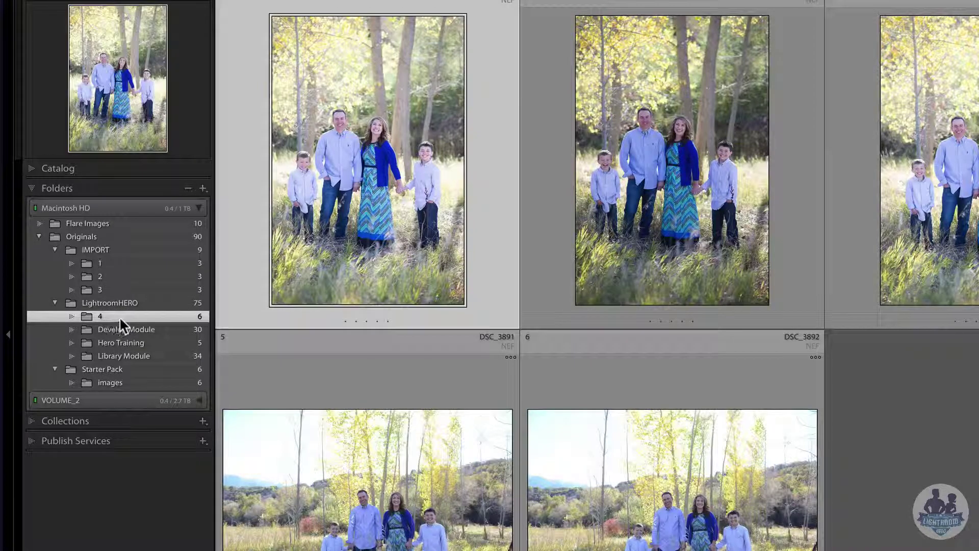
mouse_move(120, 316)
left_mouse_down()
mouse_move(104, 292)
mouse_move(133, 305)
left_mouse_up()
mouse_move(84, 278)
left_mouse_down()
mouse_move(108, 289)
mouse_move(98, 273)
left_mouse_up()
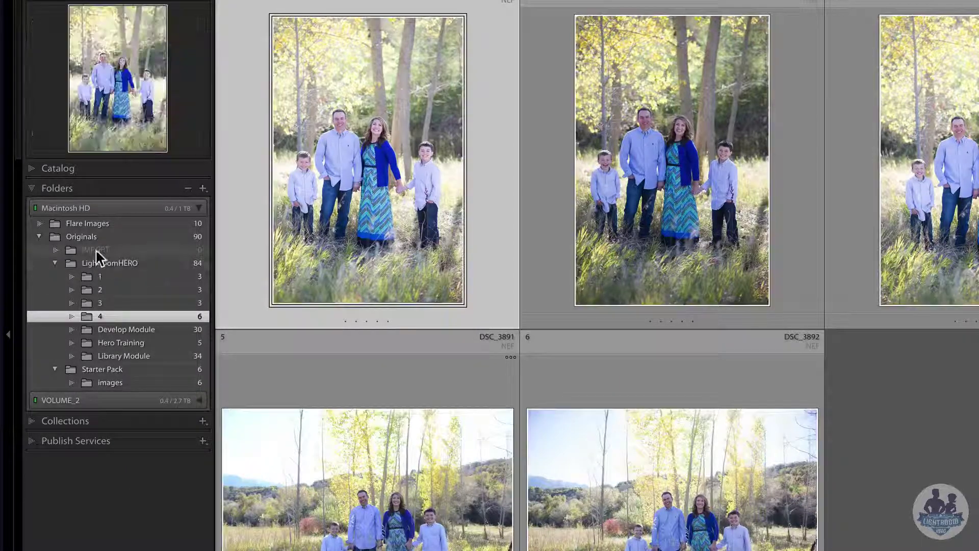
Step: Remove the emptied IMPORT folder from the catalog's folder list
left_click(96, 249)
right_click(95, 249)
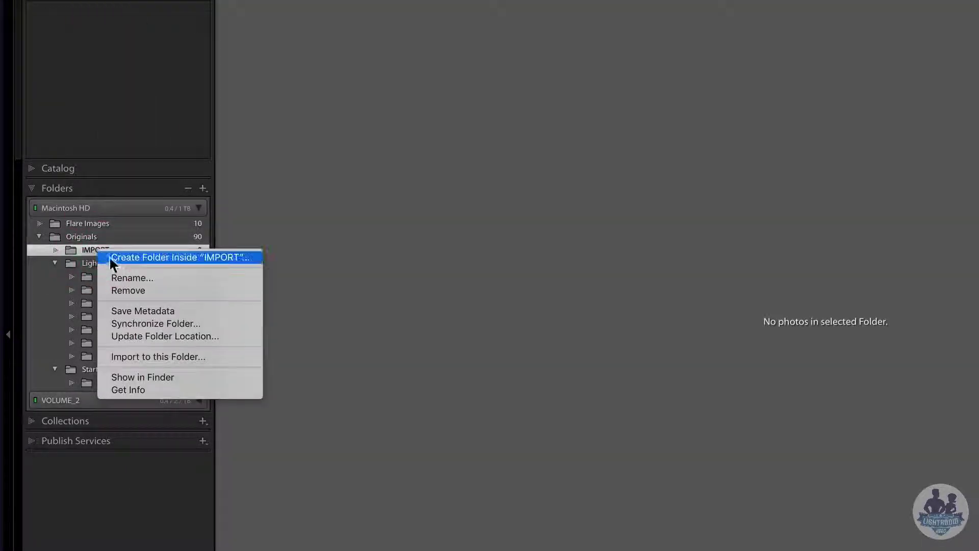
left_click(145, 289)
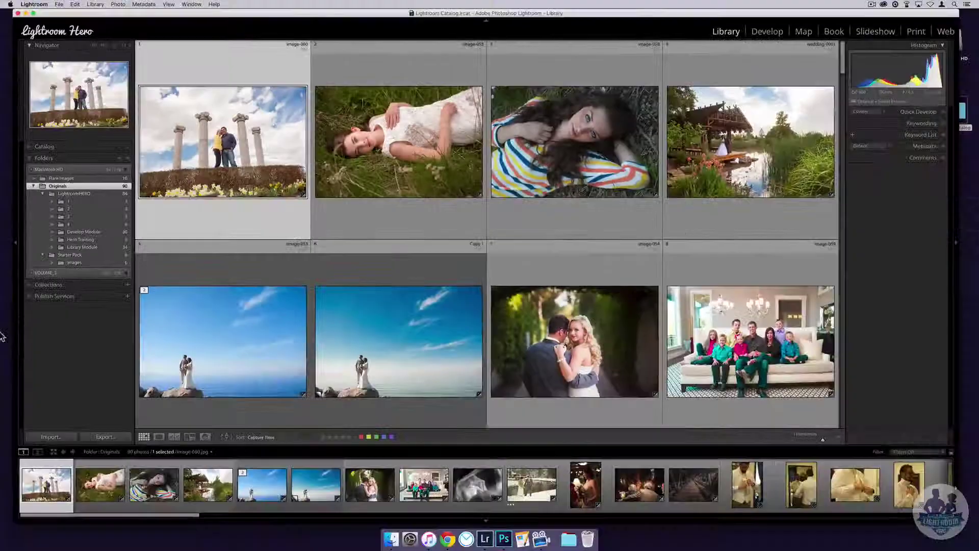
Step: Hide Lightroom, check the moved folders and the files of folder 1 under Originals/LightroomHERO in Finder, and return to Lightroom
key("super+h")
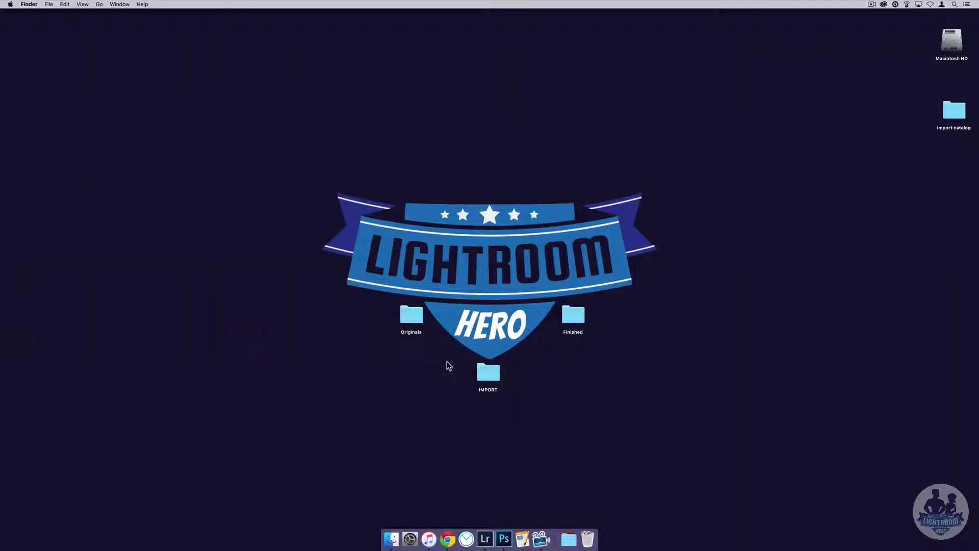
double_click(415, 320)
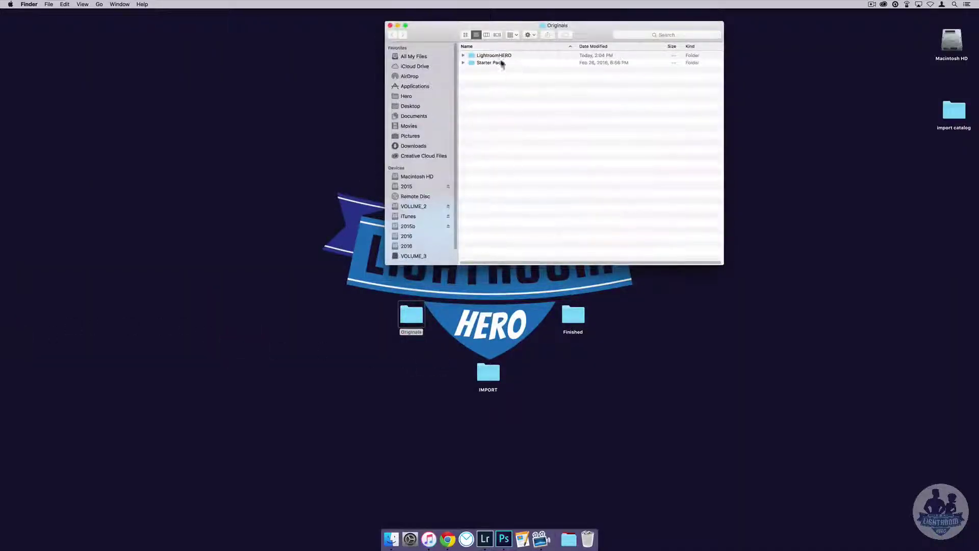
double_click(499, 56)
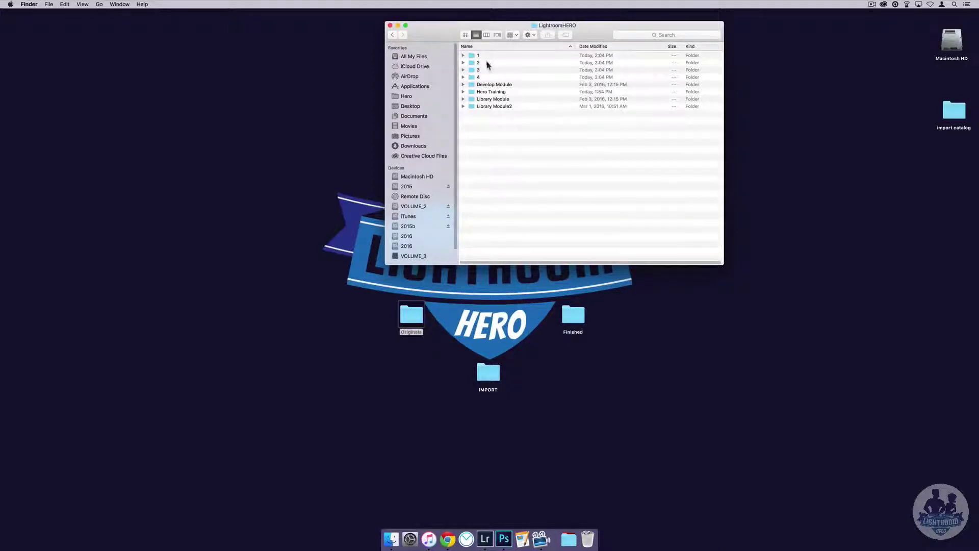
double_click(470, 55)
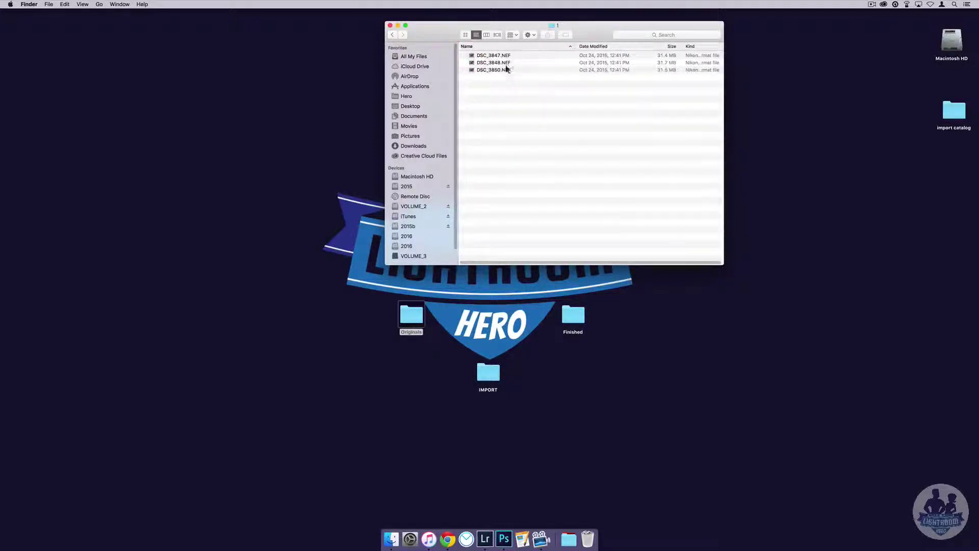
left_click(390, 25)
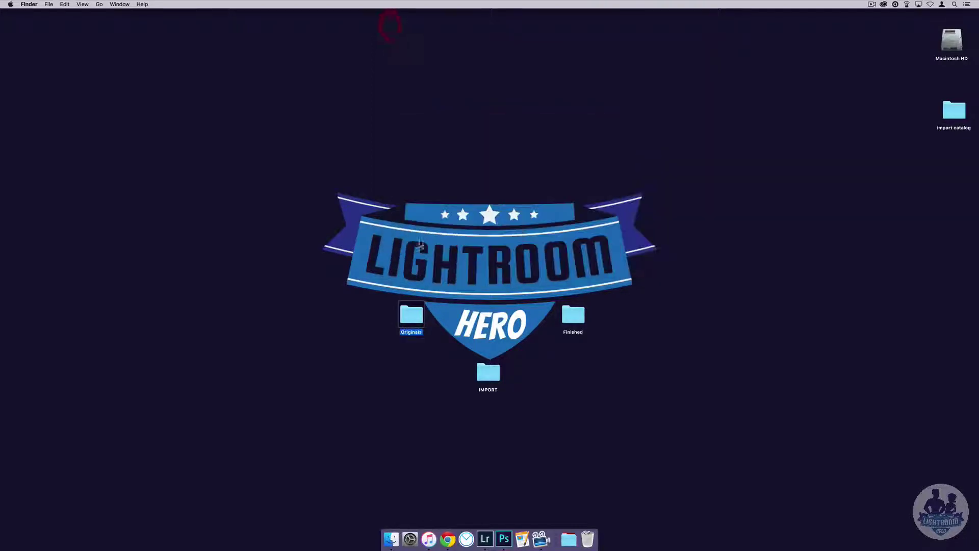
left_click(485, 539)
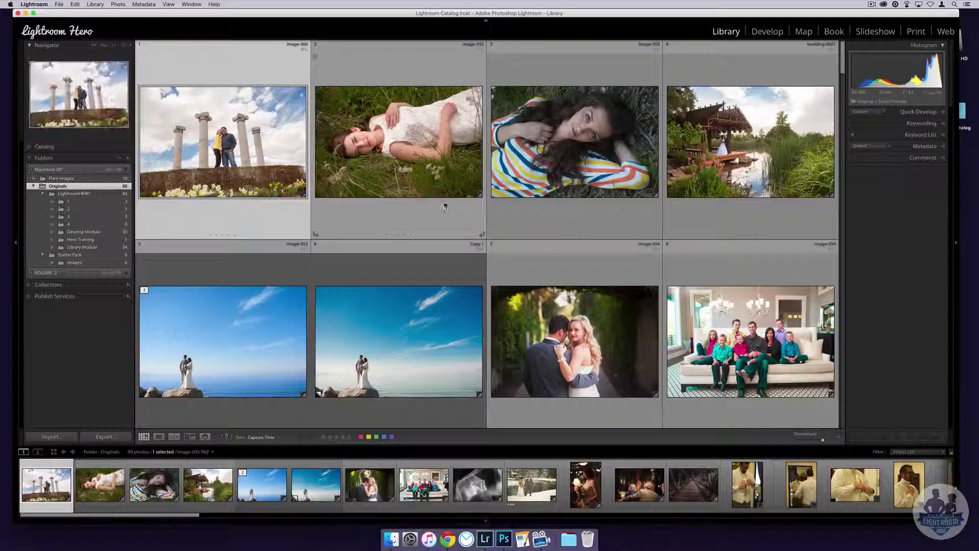